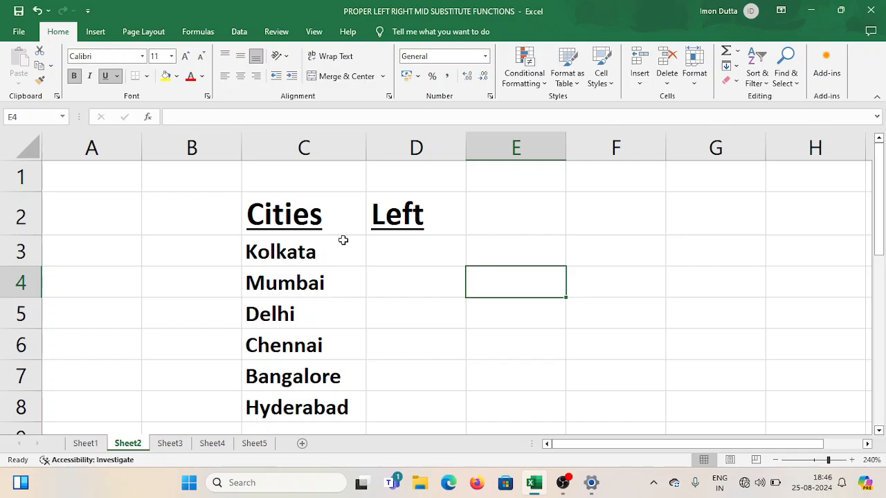
drag(292, 218, 282, 409)
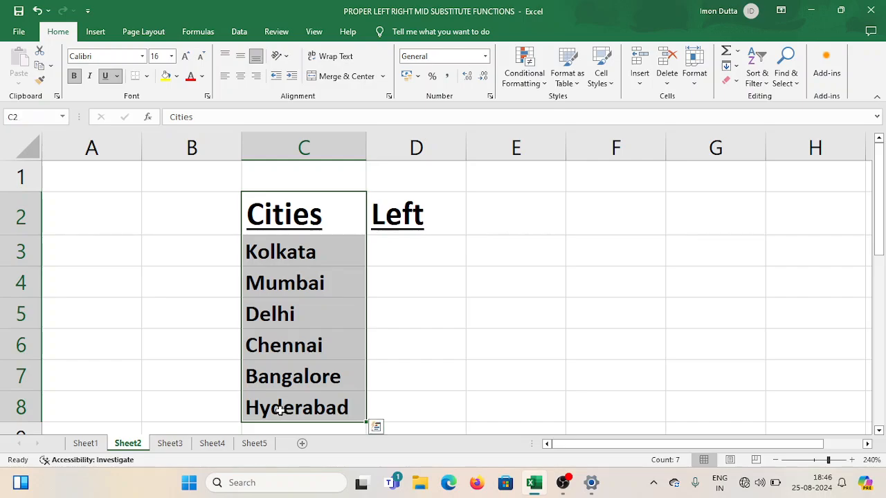
click(276, 219)
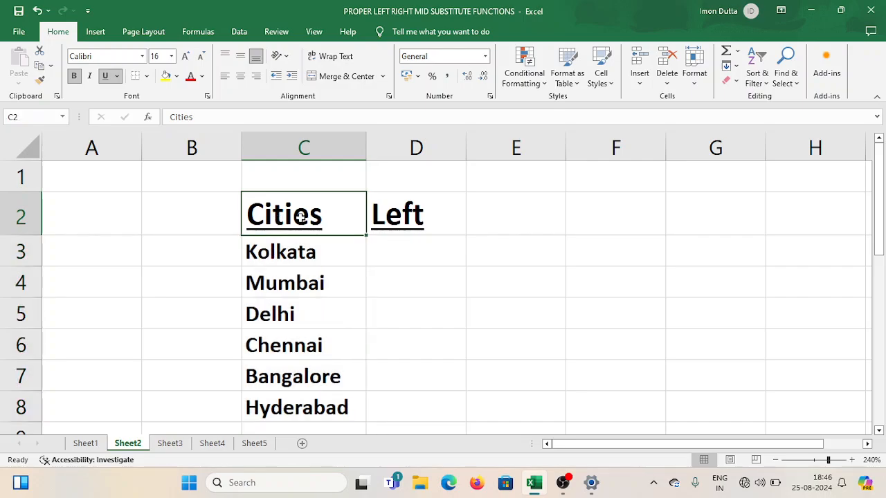
click(419, 218)
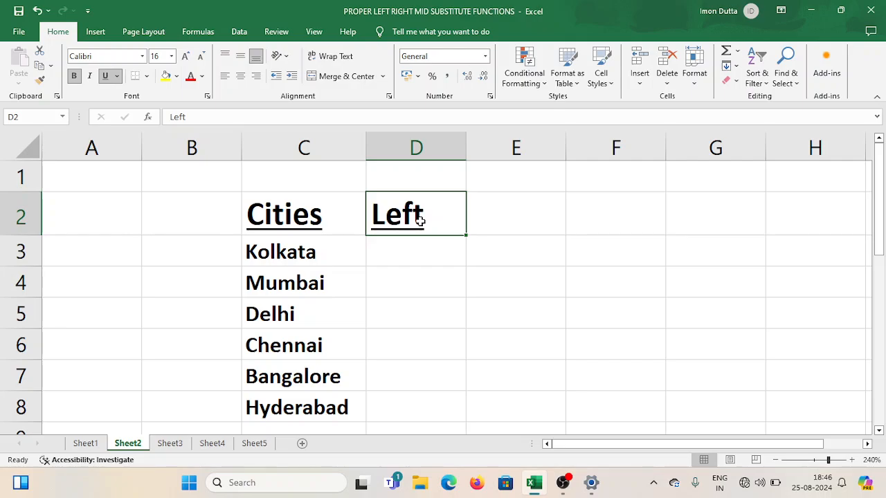
click(400, 257)
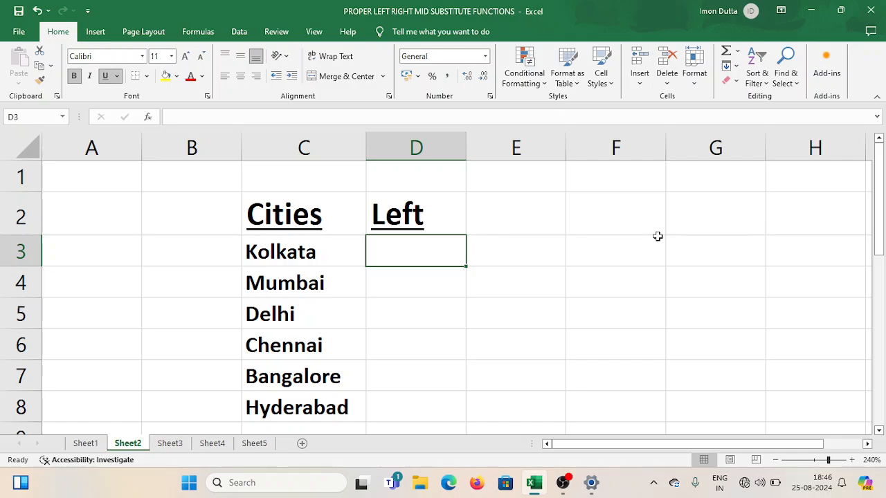
text(=)
key(BackSpace)
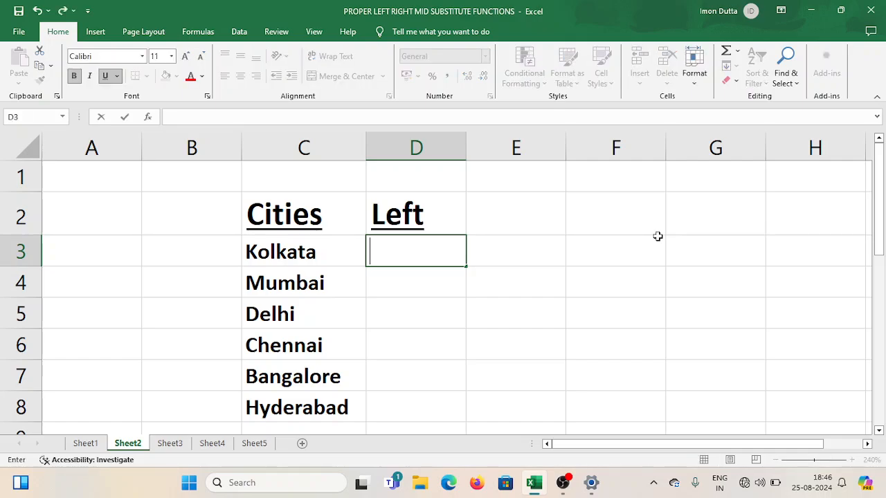
key(Return)
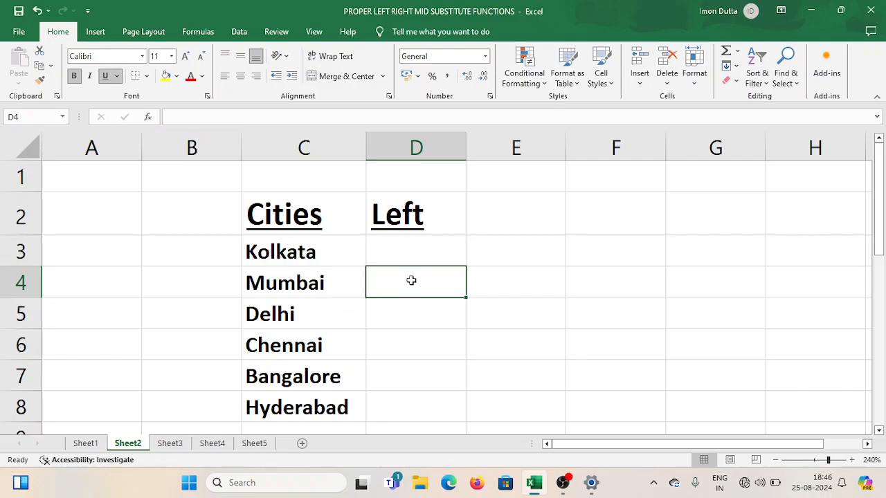
Step: Remove the underline formatting from D3:D8 and enter the formula =LEFT(C3) in cell D3
drag(417, 253, 407, 413)
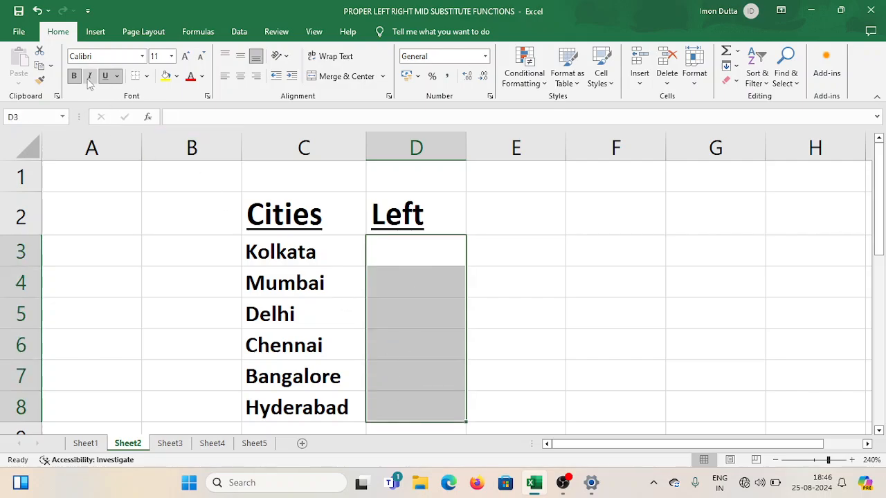
click(395, 246)
text(=)
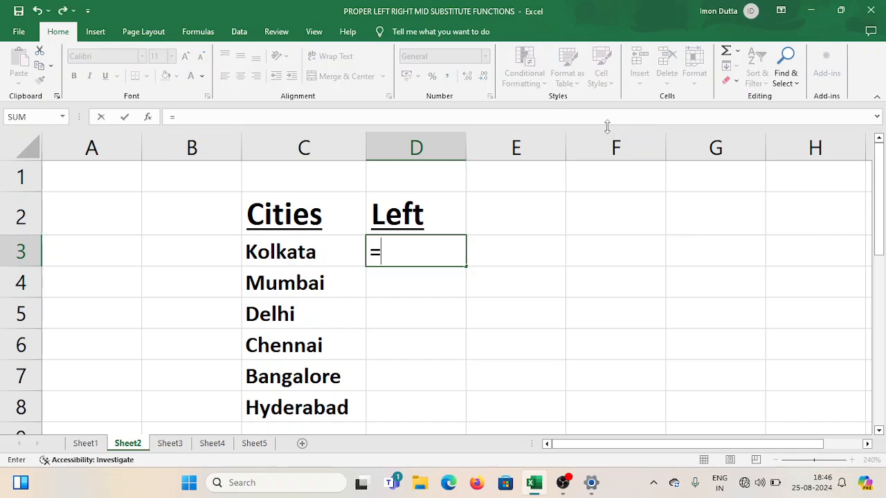
text(LEFT)
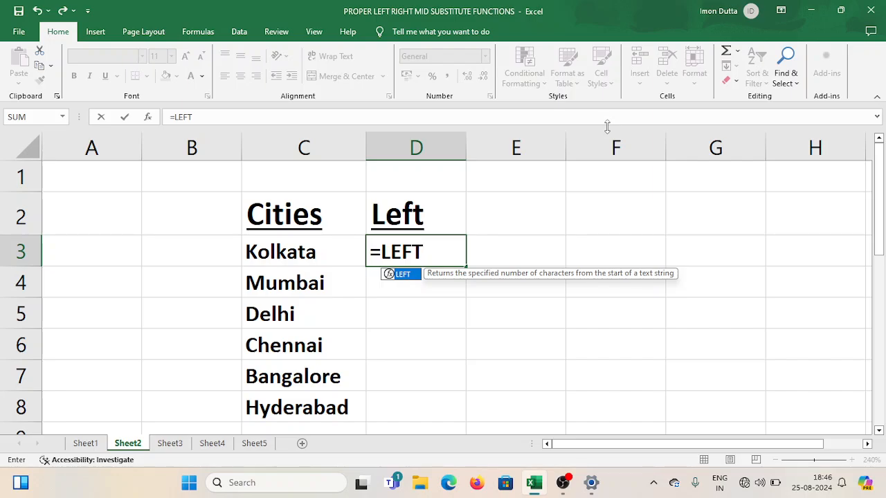
text(()
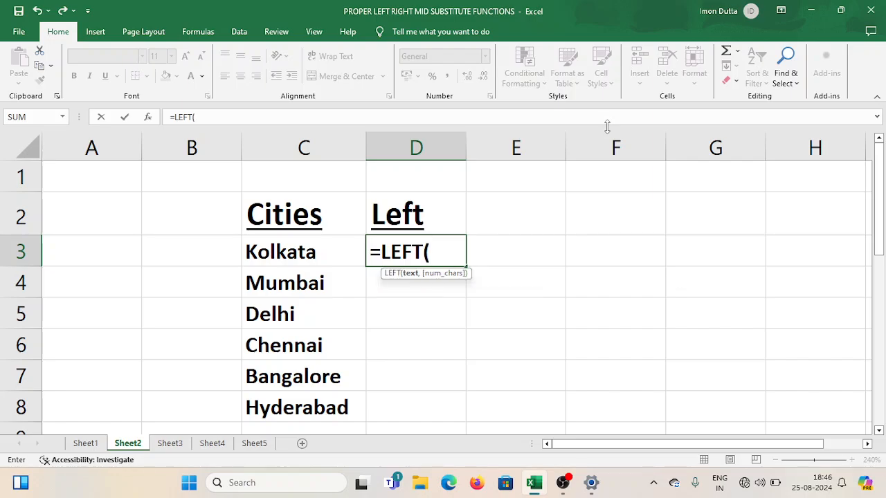
text(C3))
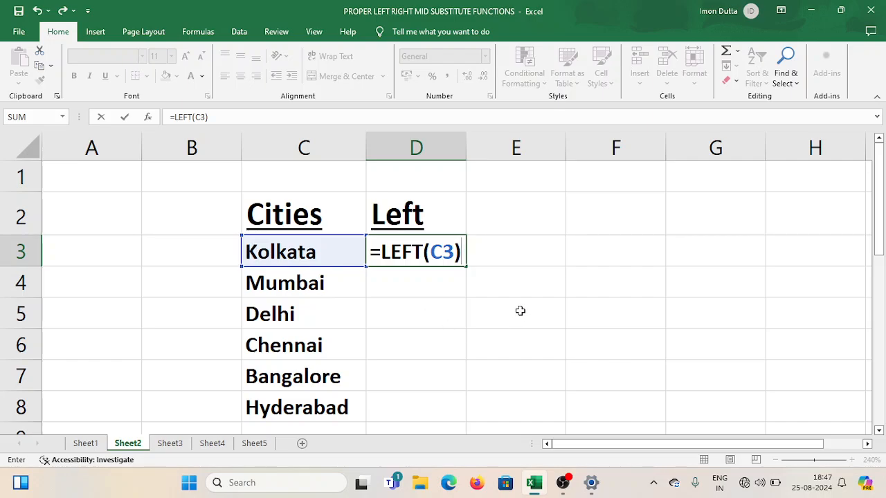
key(Return)
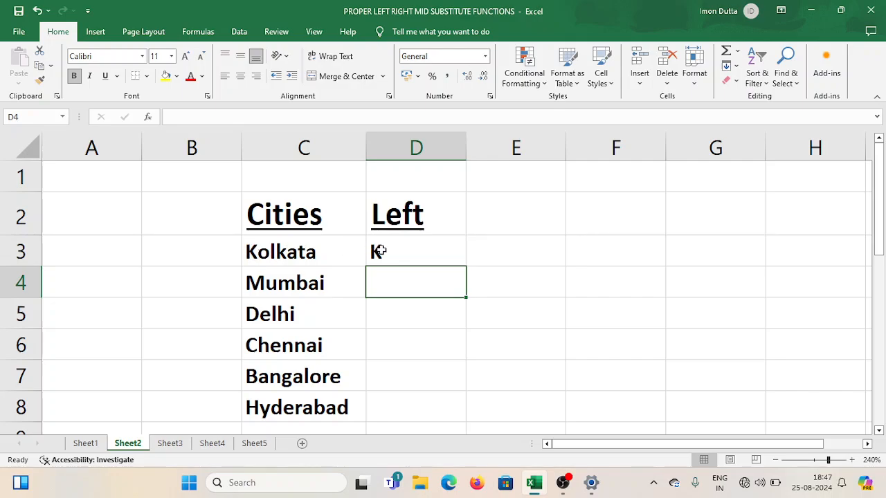
Step: Fill the LEFT formula from D3 down through D8 for the remaining cities
click(453, 251)
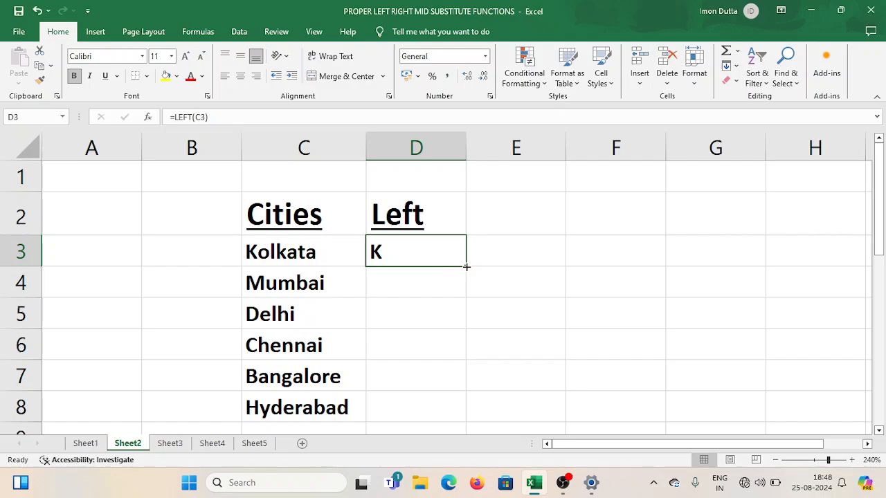
drag(466, 266, 452, 415)
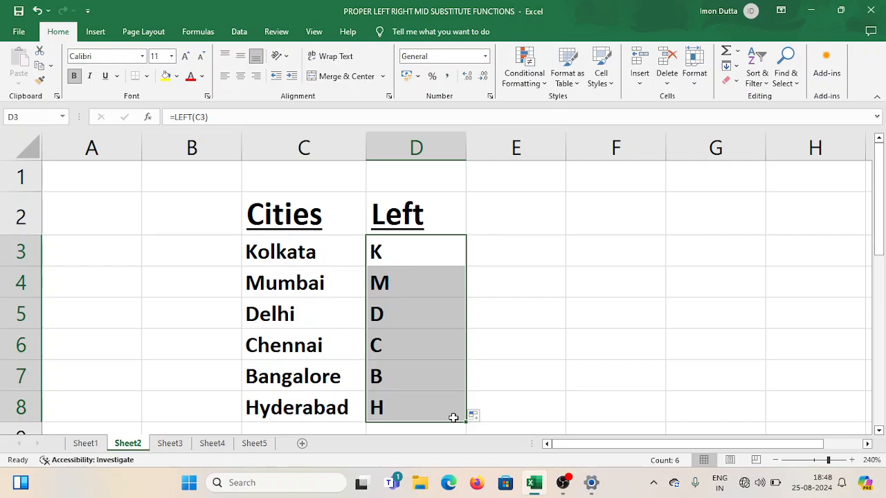
click(530, 246)
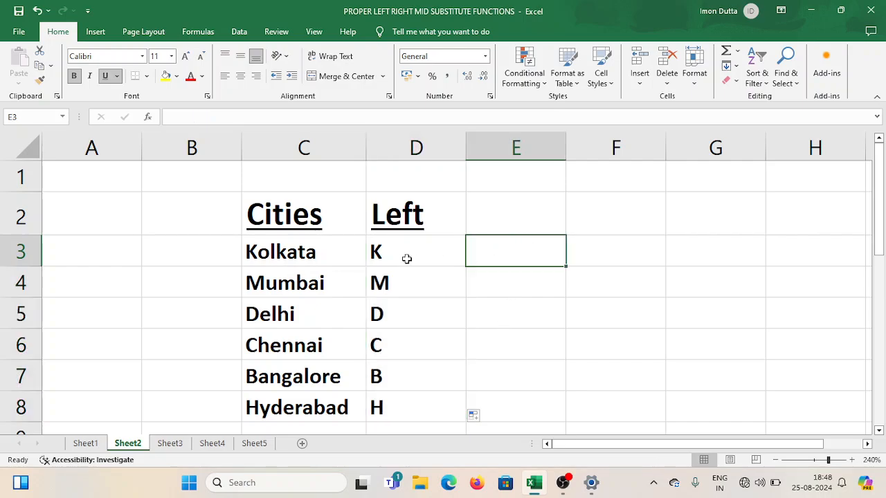
Step: Compare each city name in C3:C8 with its LEFT formula and result in D3:D8
click(320, 251)
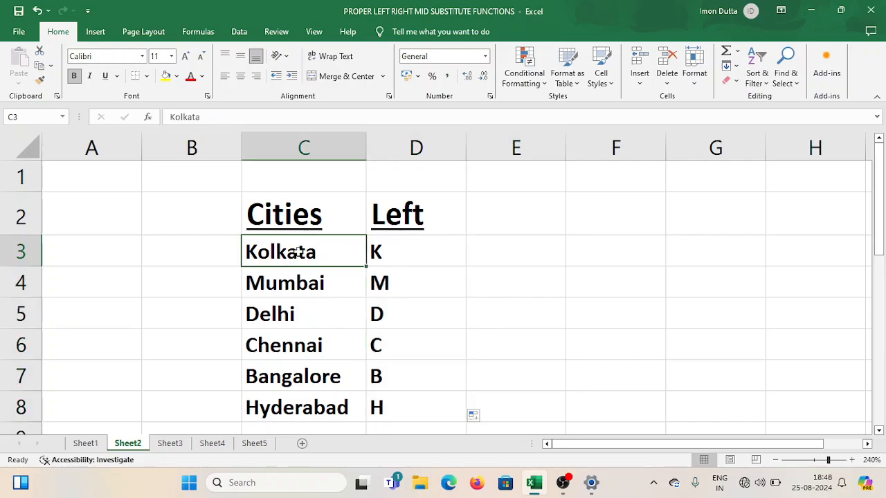
click(432, 252)
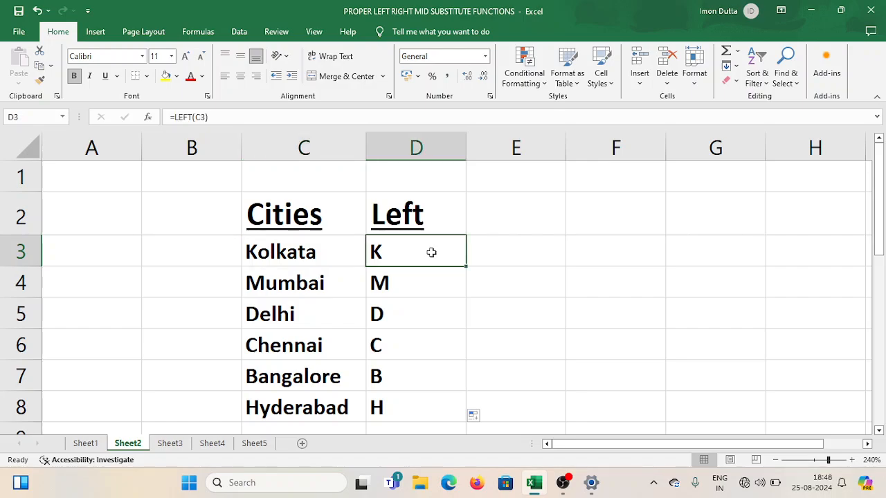
click(284, 284)
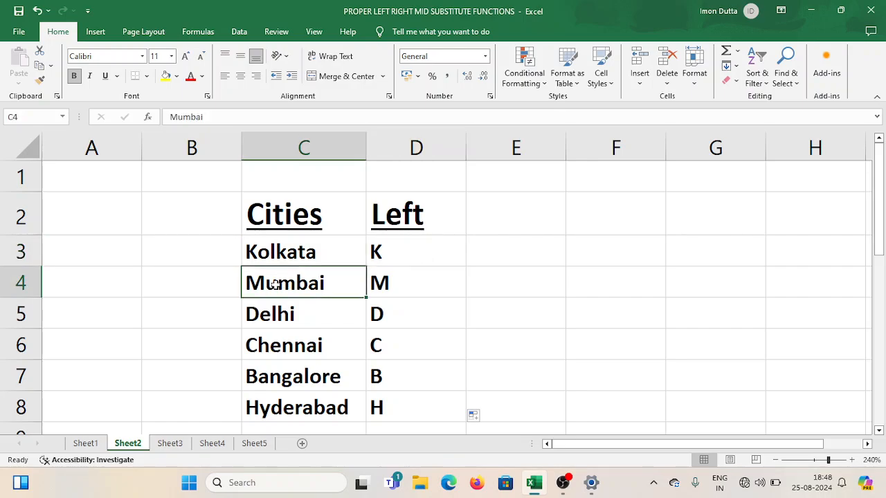
click(419, 278)
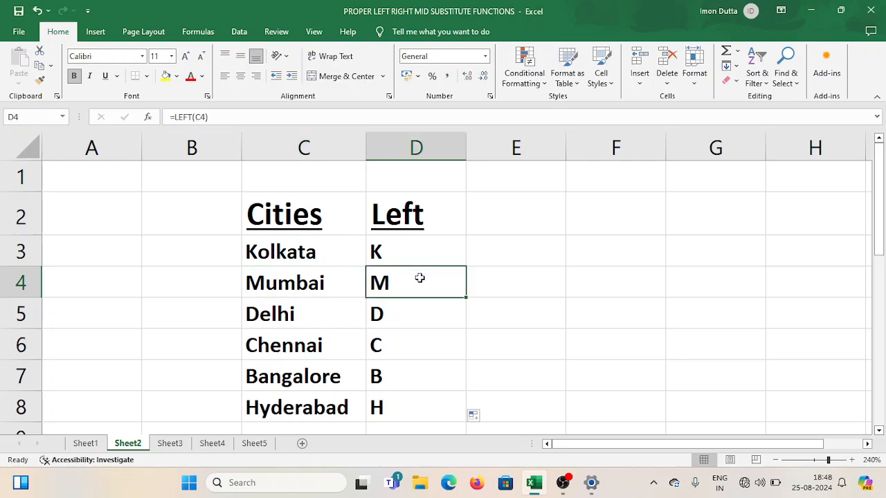
click(262, 319)
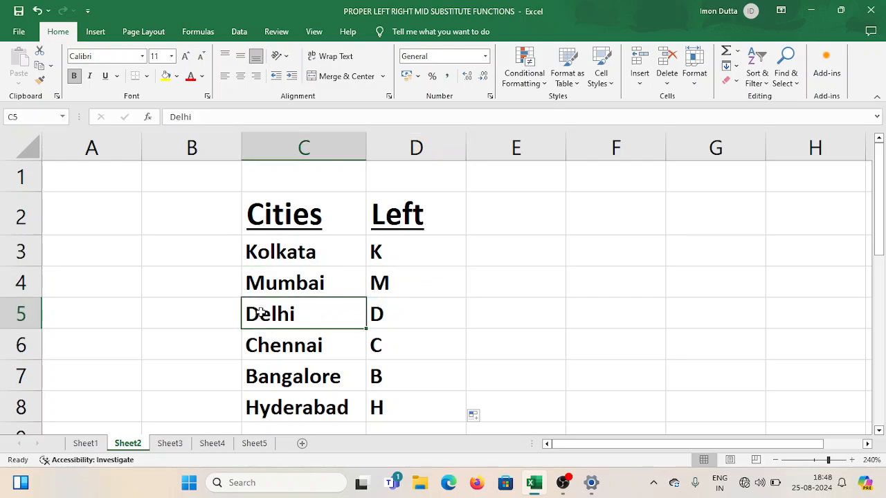
click(426, 312)
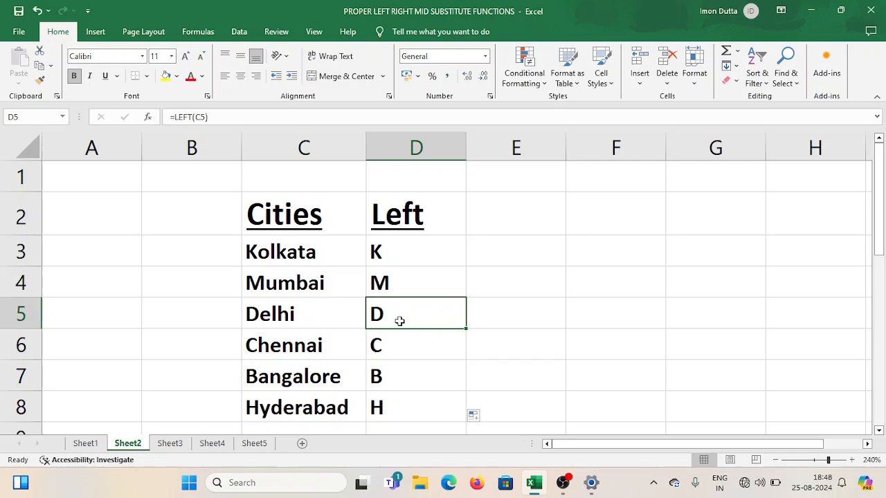
click(284, 348)
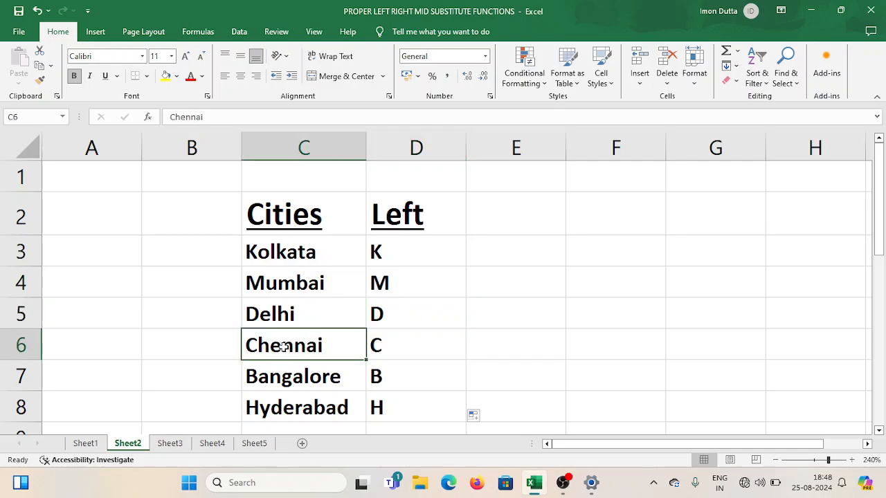
click(388, 347)
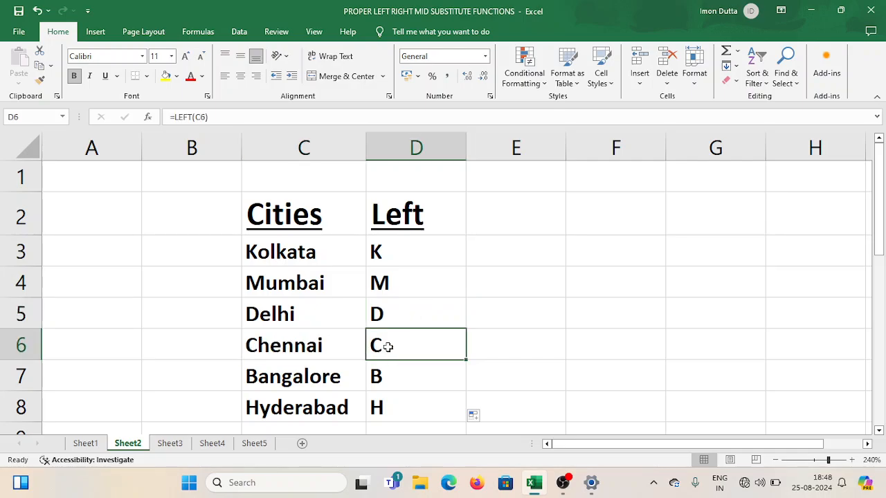
click(315, 378)
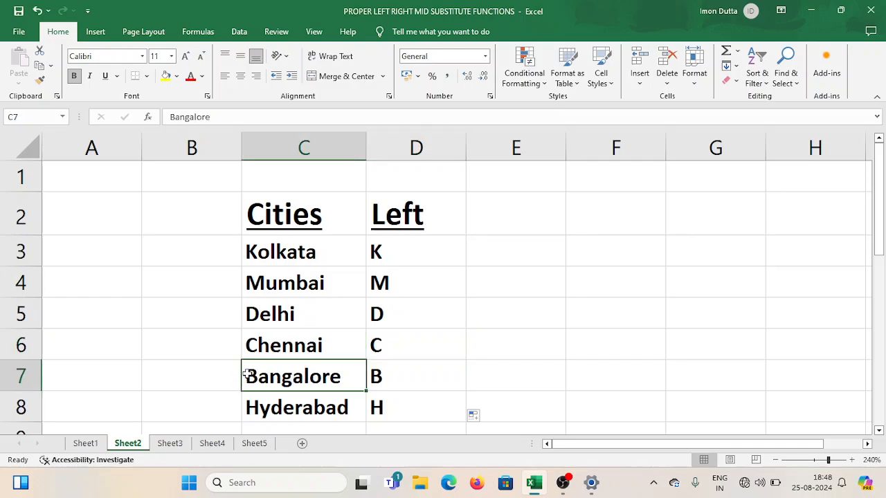
click(385, 373)
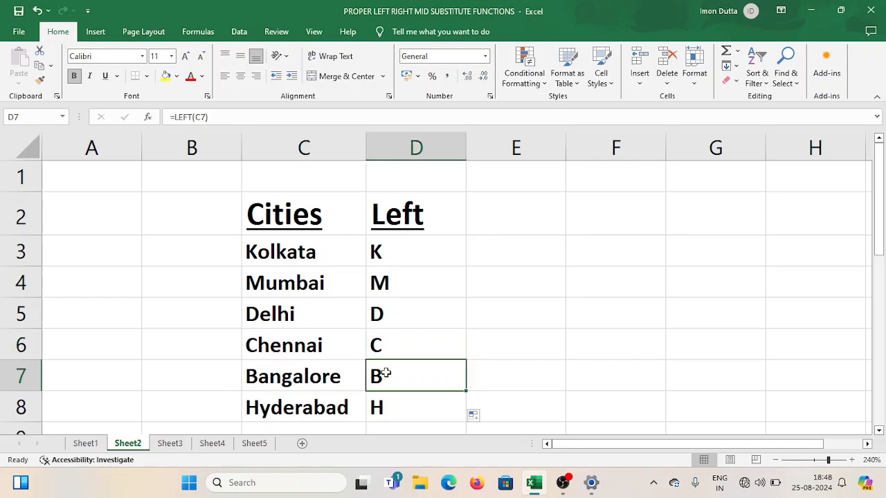
click(292, 410)
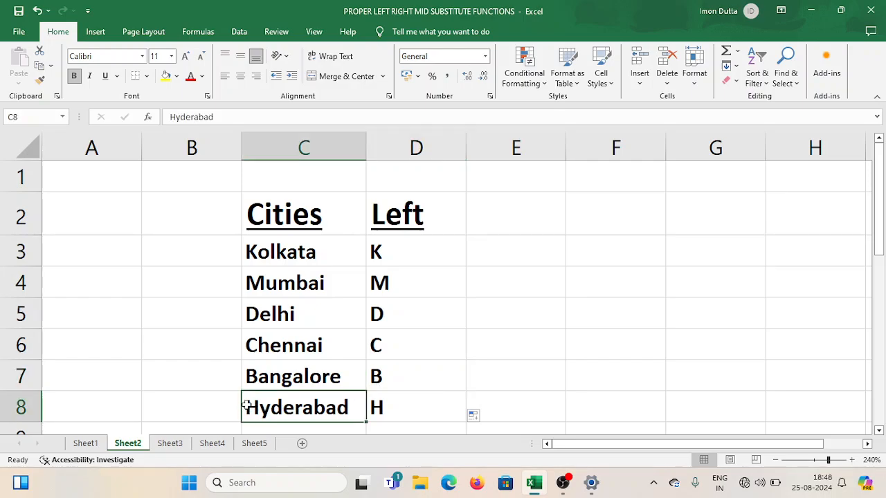
click(396, 408)
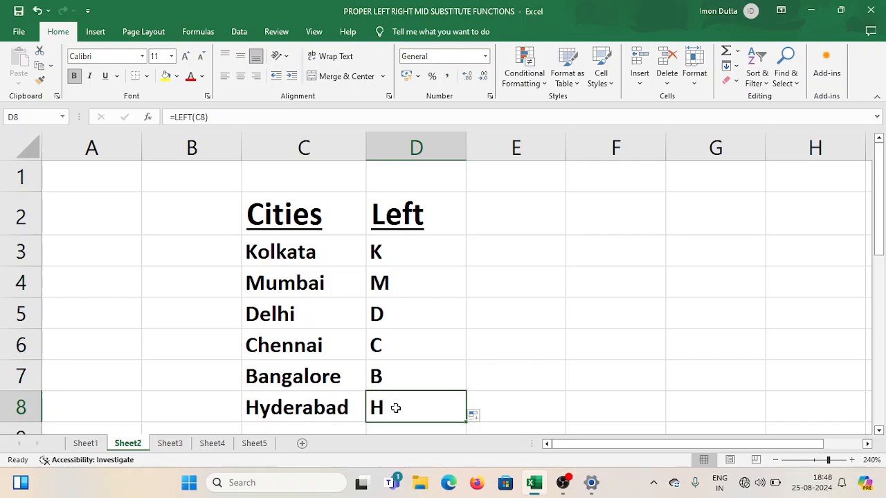
drag(284, 252, 261, 409)
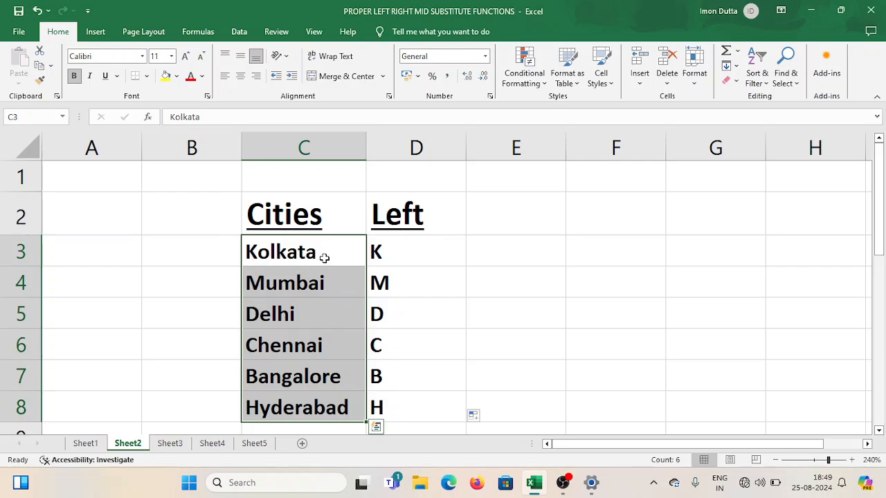
drag(430, 254, 404, 411)
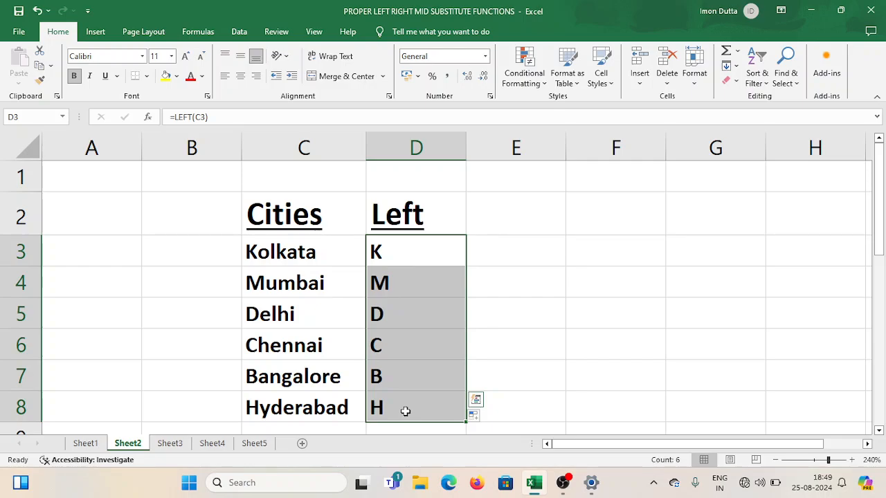
click(546, 342)
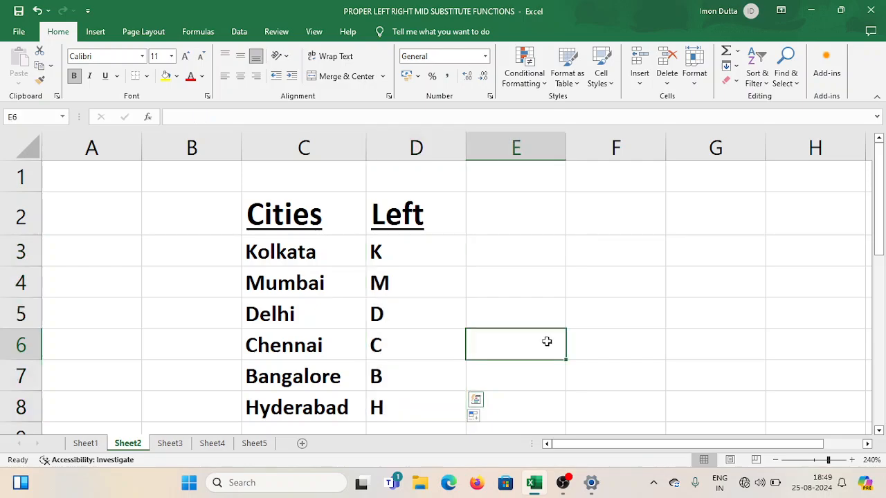